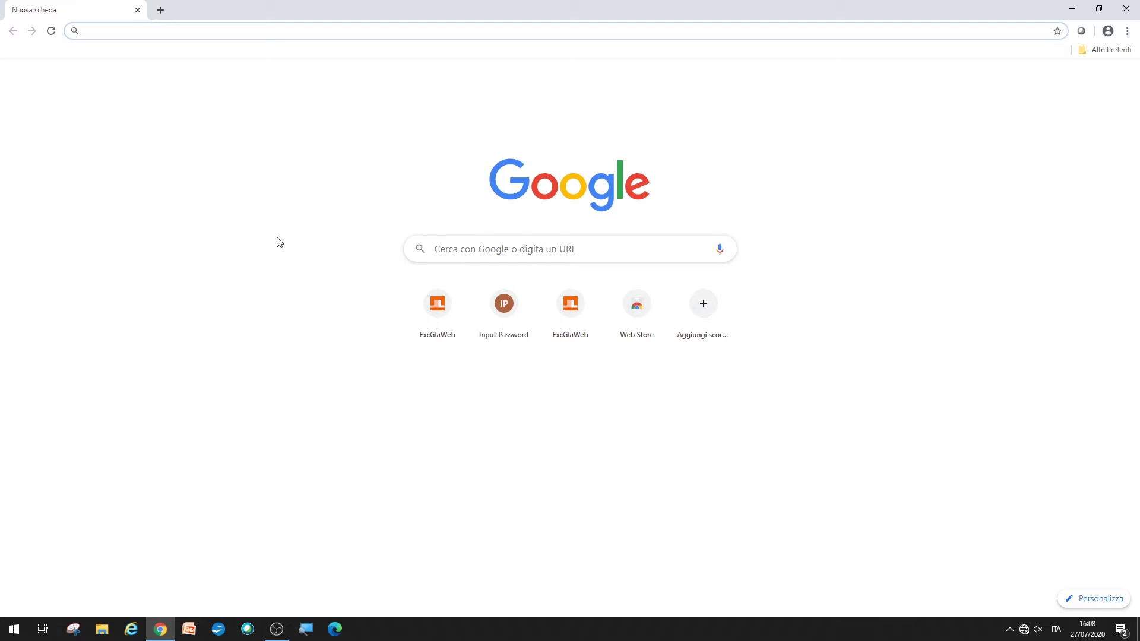
# Step: Enter the gateway address 192.168.0.1 in Chrome to reach the ExcGlaWeb login page
pyautogui.write('192')
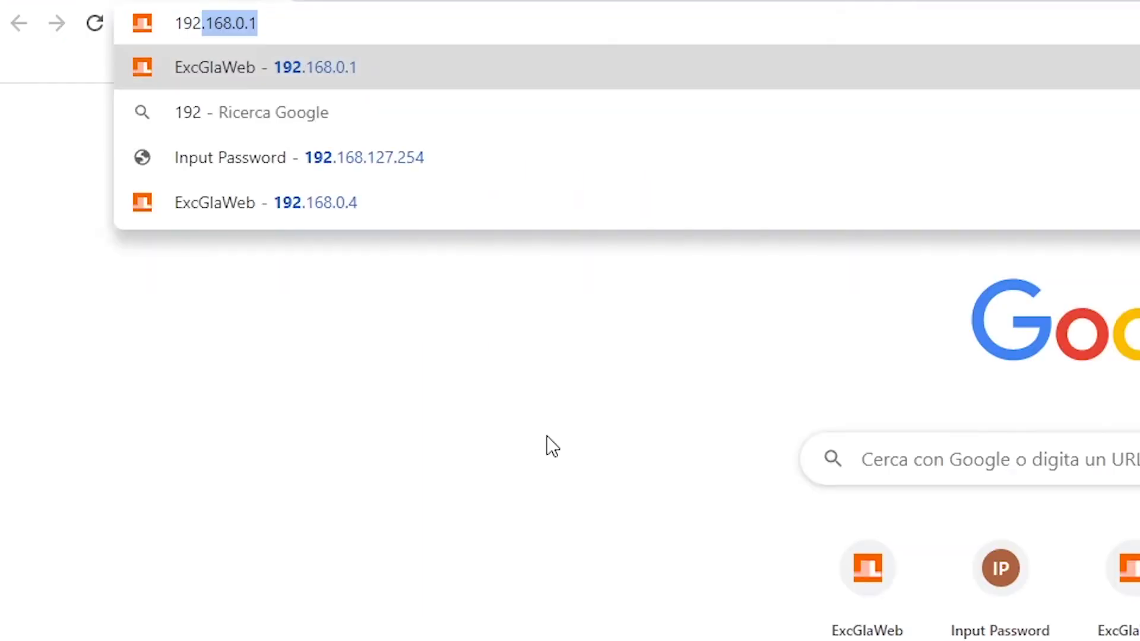
pyautogui.write('.168.0')
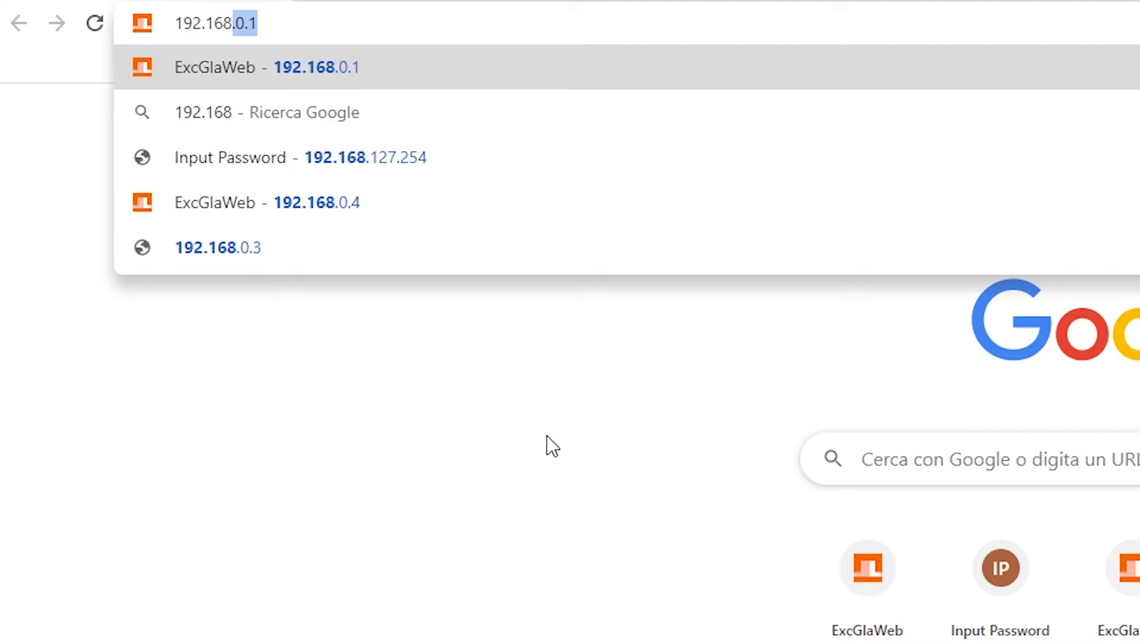
pyautogui.press('BackSpace')
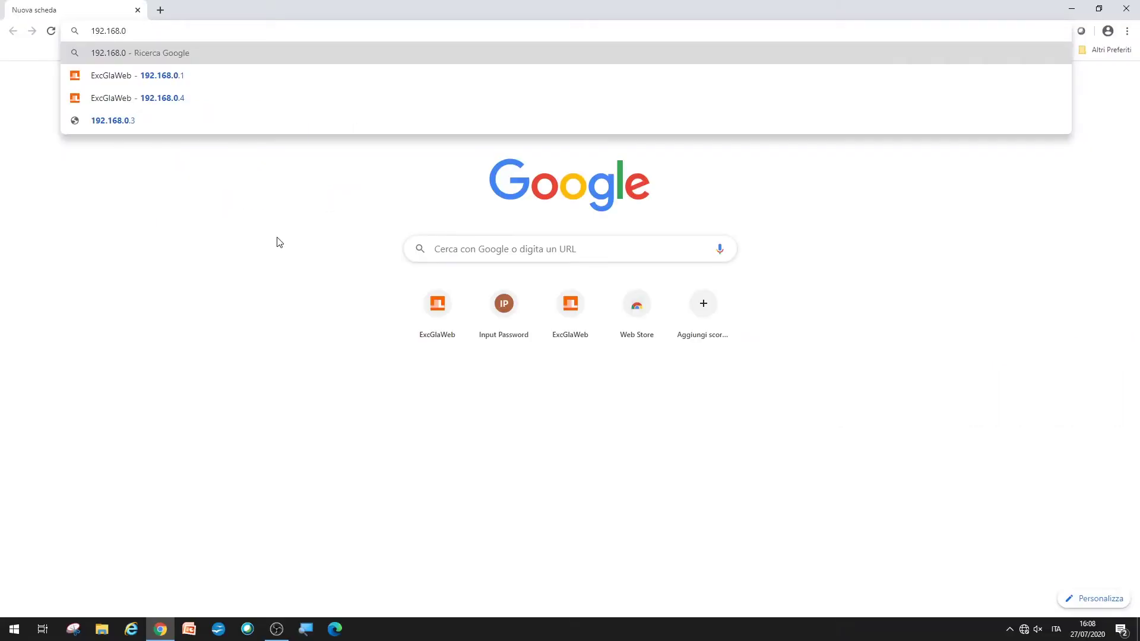
pyautogui.write('.1/#login')
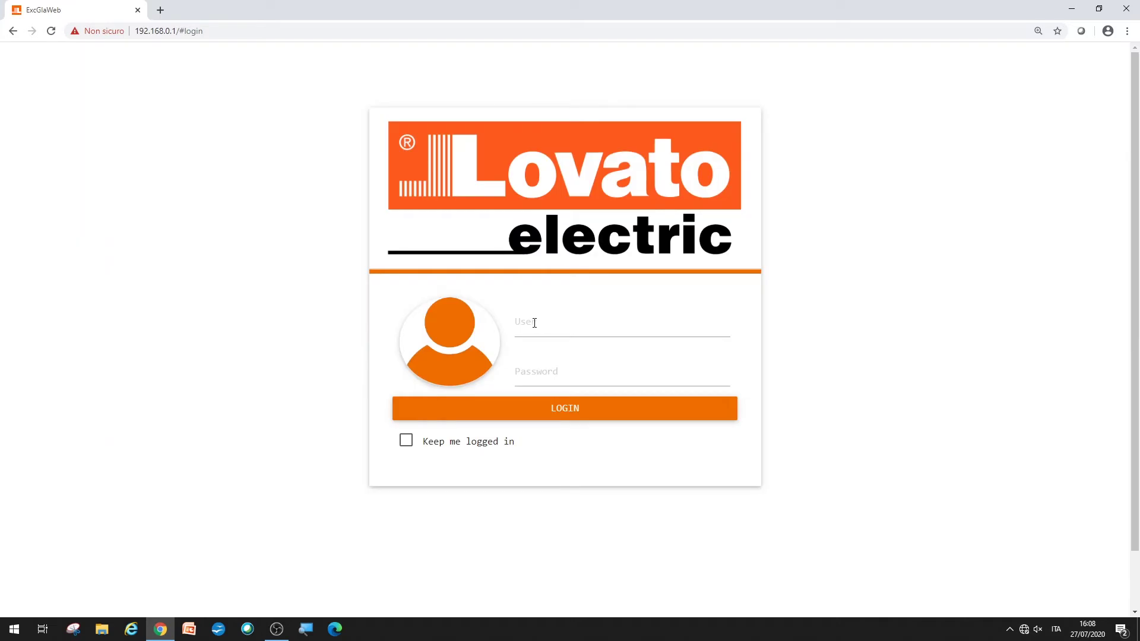
# Step: Log in with the gateway user name and password, then open Settings > Network Interfaces
pyautogui.click(547, 322)
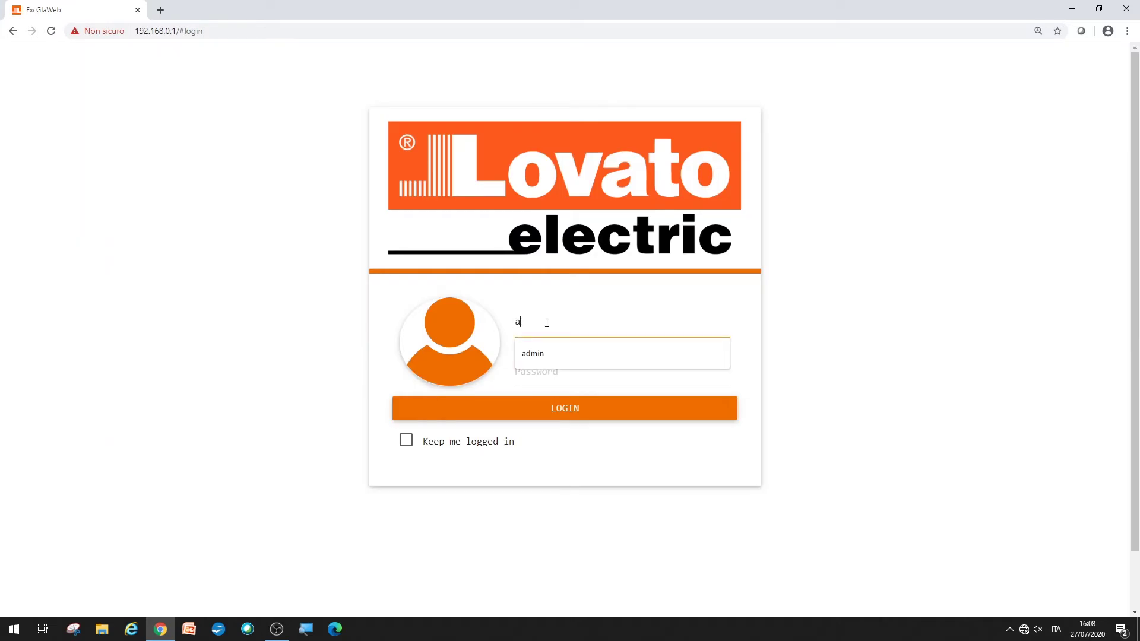
pyautogui.write('admin')
pyautogui.press('Tab')
pyautogui.write('a')
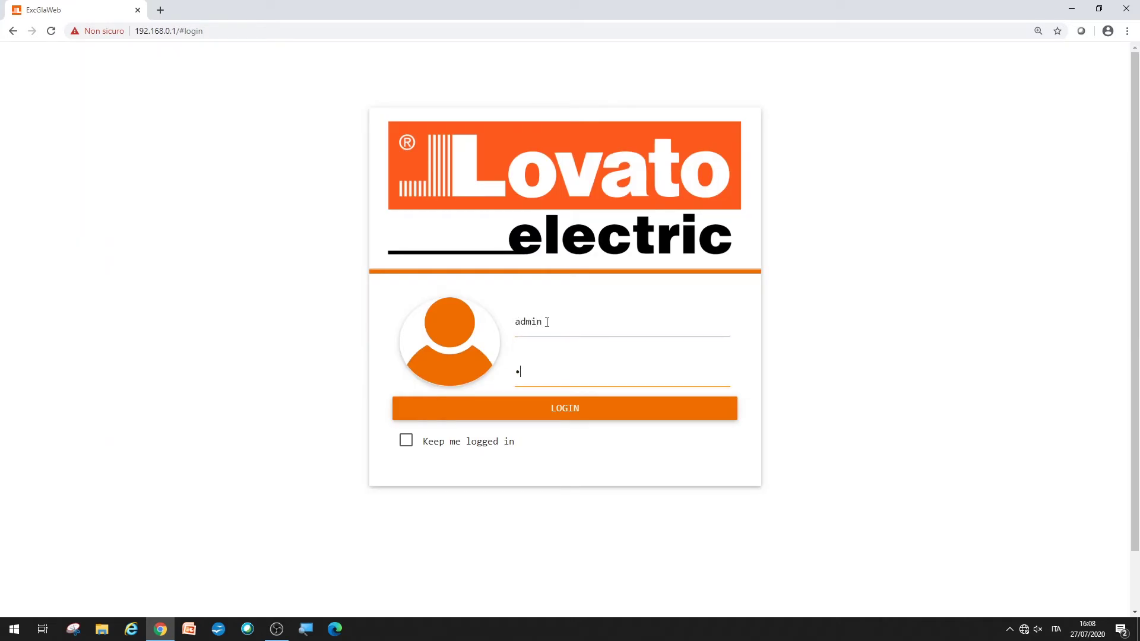
pyautogui.press('Return')
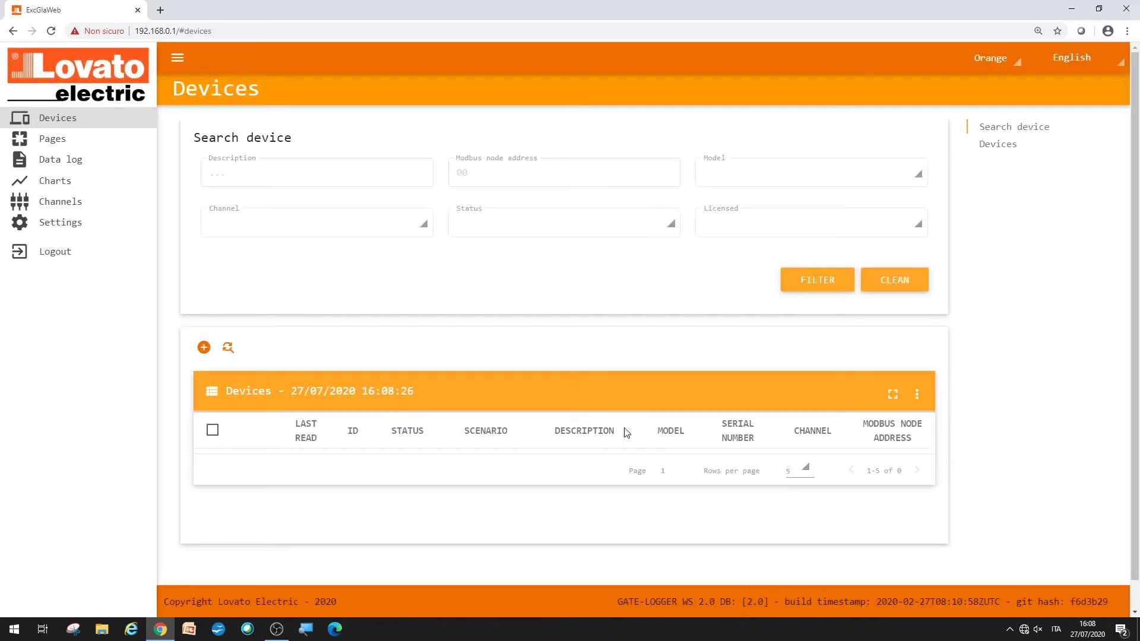
pyautogui.click(52, 223)
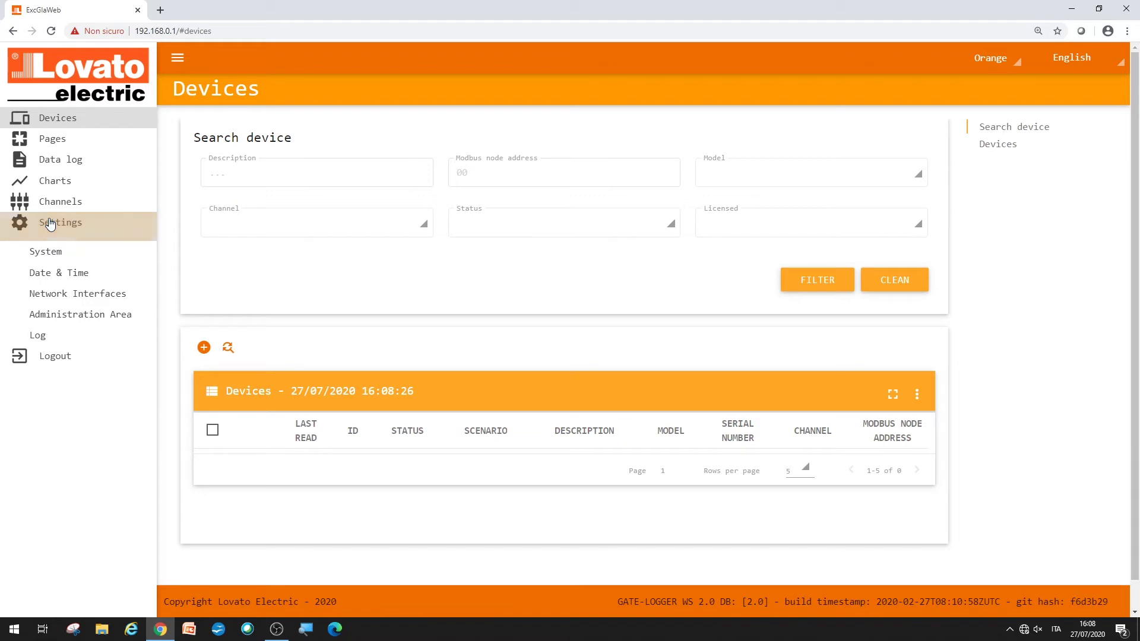
pyautogui.click(68, 292)
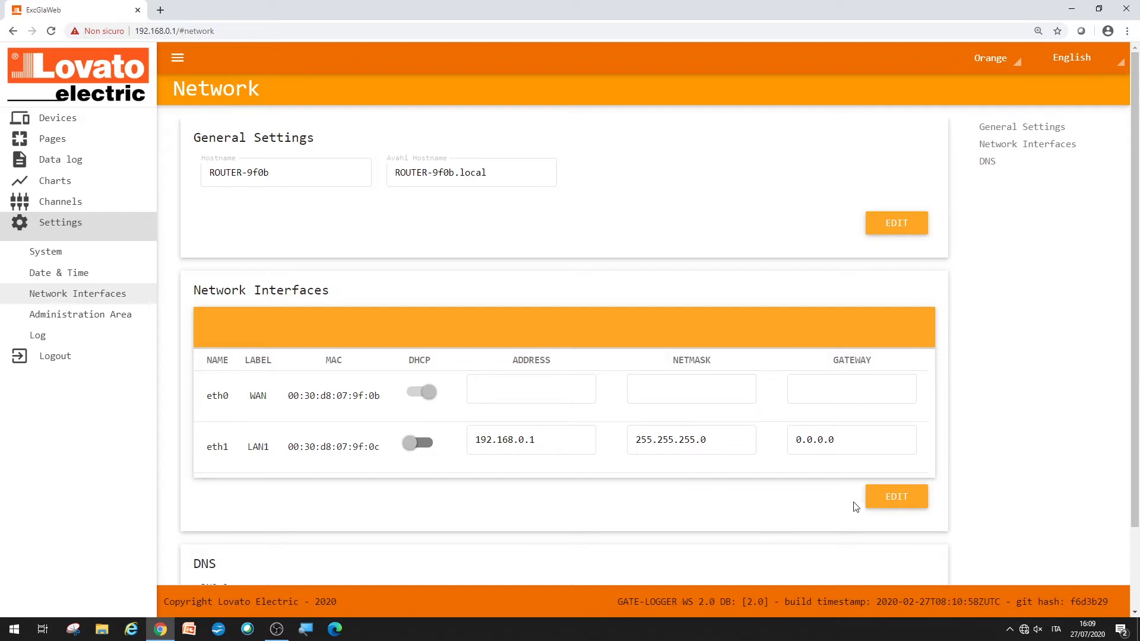
# Step: Make eth0 static with DHCP off, address 192.168.0.4 and netmask 255.255.255.0, and save
pyautogui.click(884, 505)
pyautogui.click(545, 443)
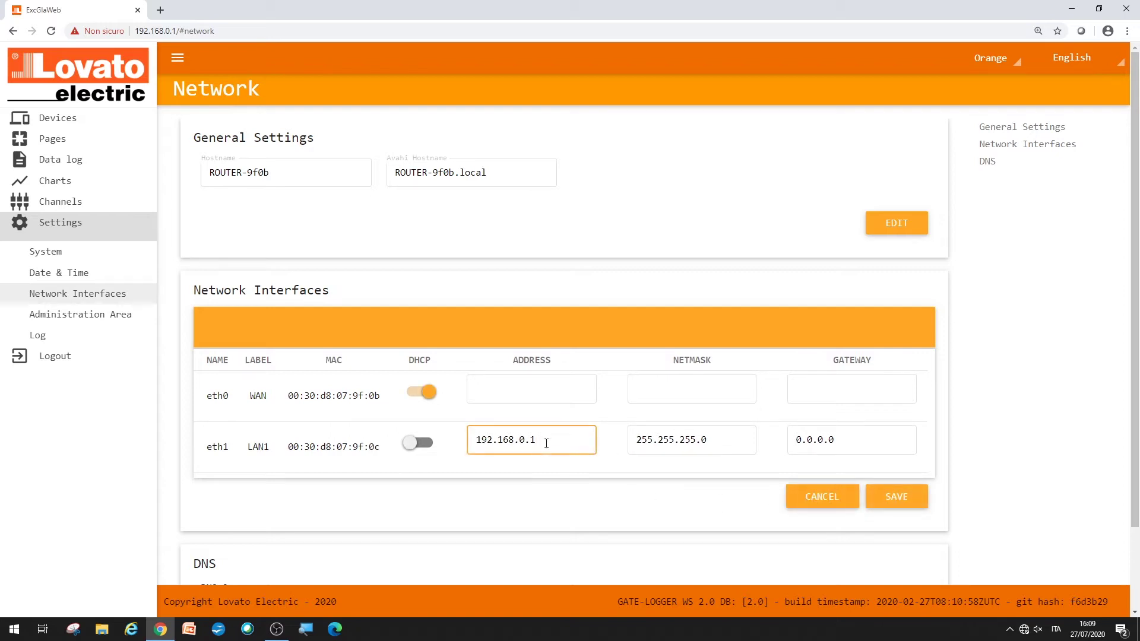
pyautogui.click(509, 403)
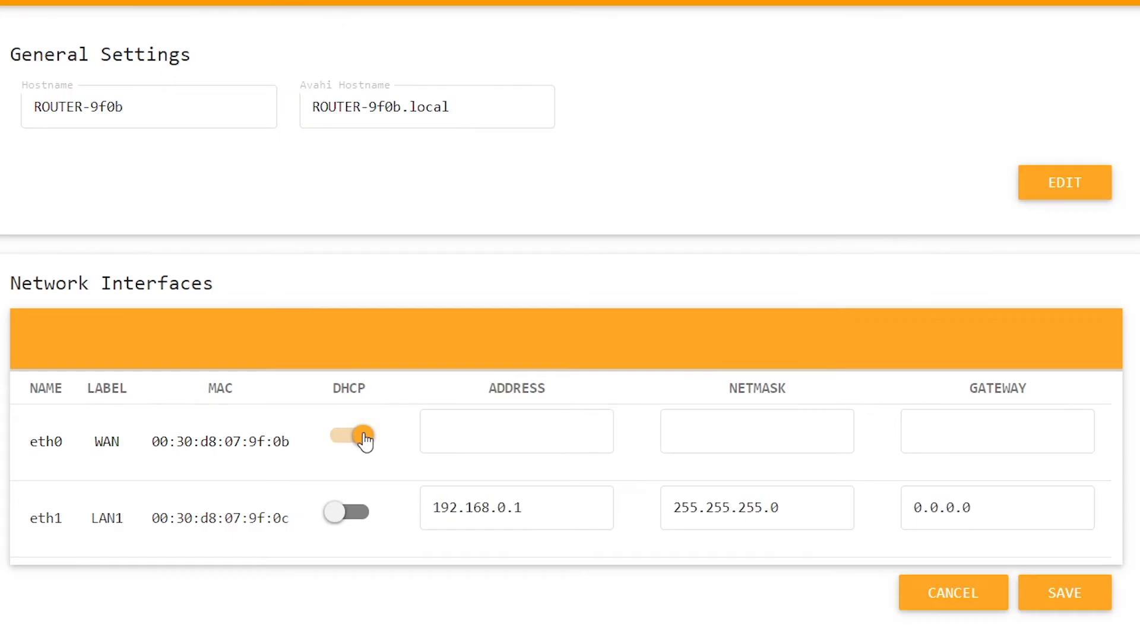
pyautogui.click(423, 393)
pyautogui.click(505, 388)
pyautogui.write('192.1')
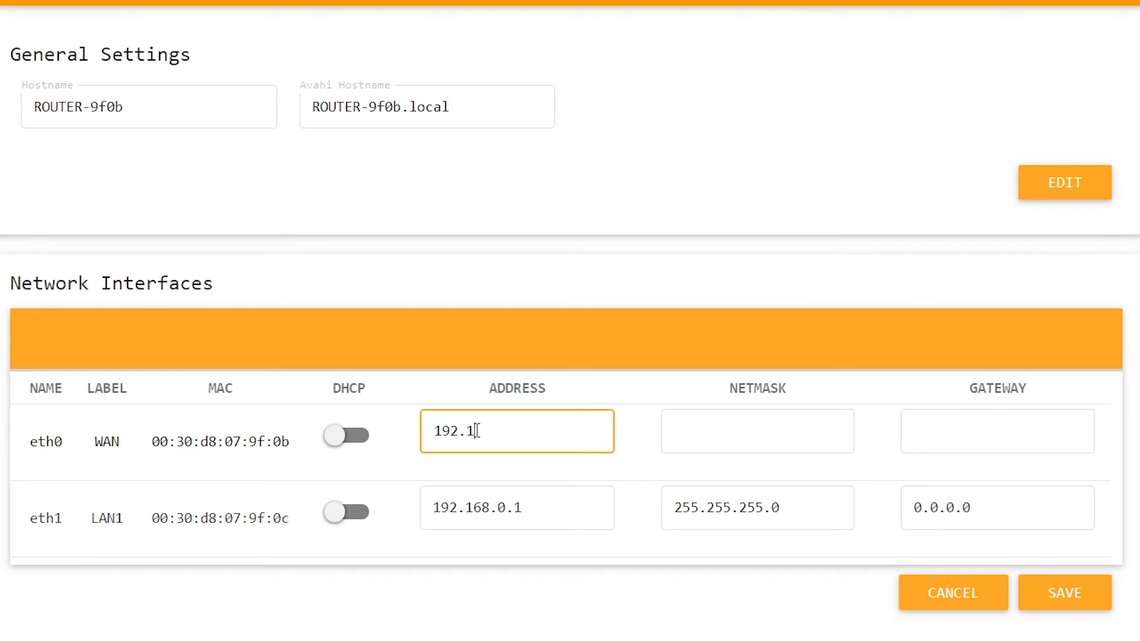
pyautogui.write('68.0.4')
pyautogui.click(692, 450)
pyautogui.write('25')
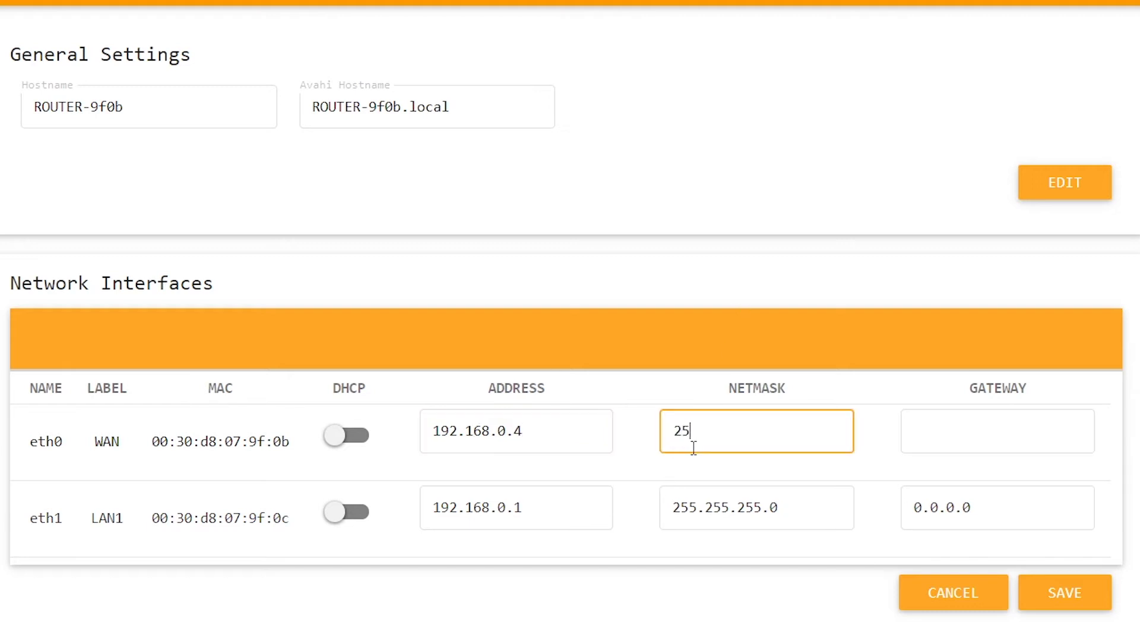
pyautogui.write('5.255.255.0')
pyautogui.click(953, 432)
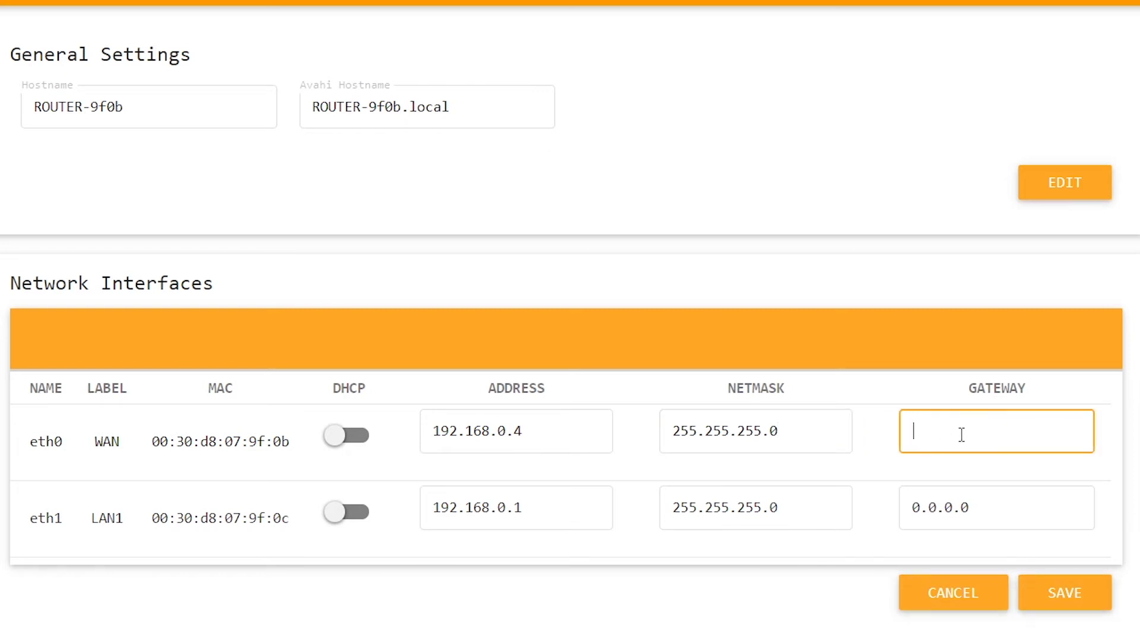
pyautogui.click(1054, 592)
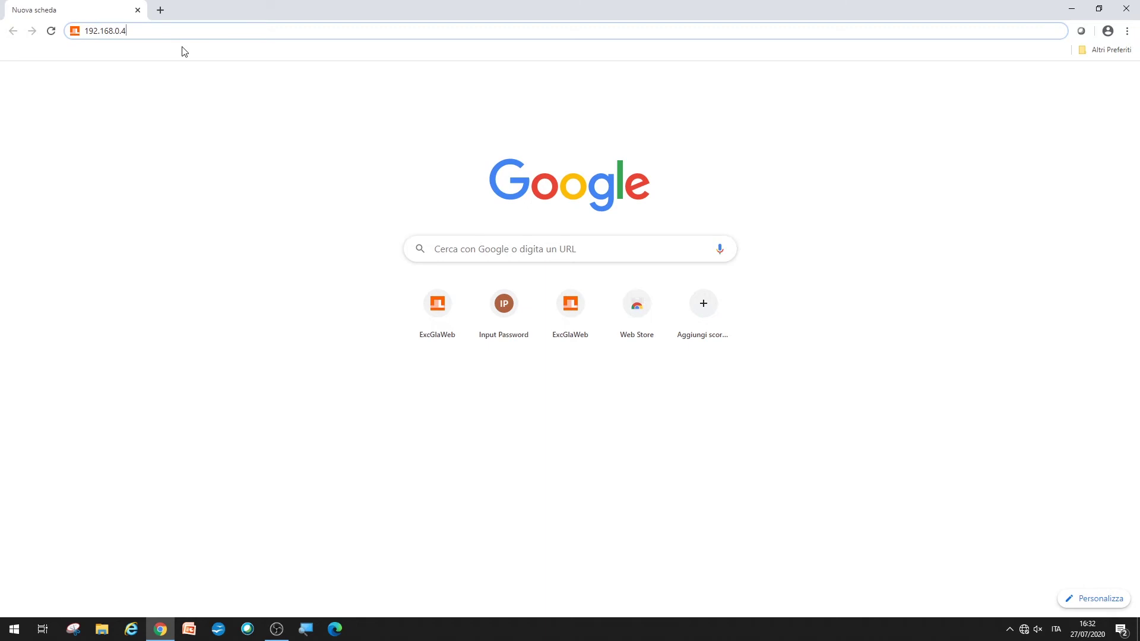
# Step: Load the gateway at 192.168.0.4 and log in again with the user name and password
pyautogui.press('Return')
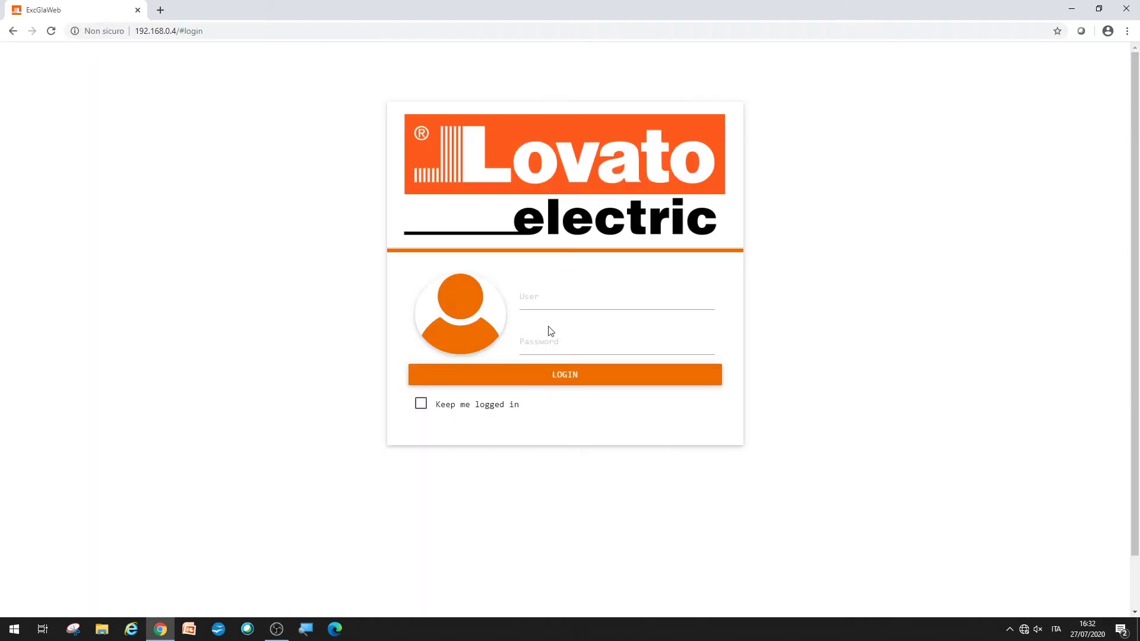
pyautogui.click(547, 302)
pyautogui.write('adm')
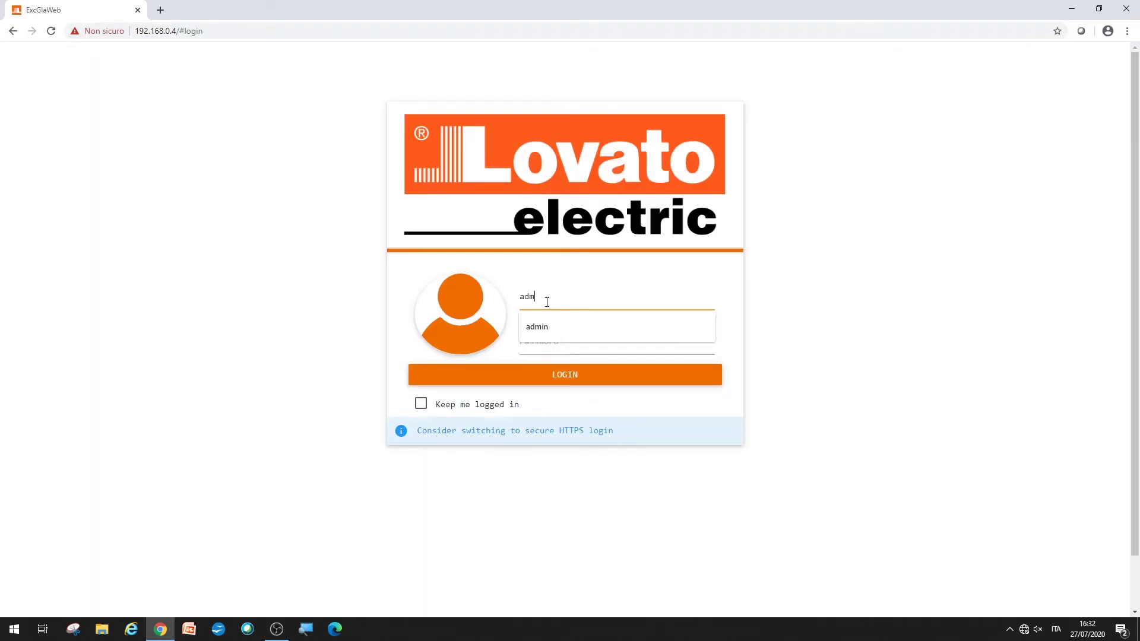
pyautogui.write('in')
pyautogui.press('Tab')
pyautogui.write('ad')
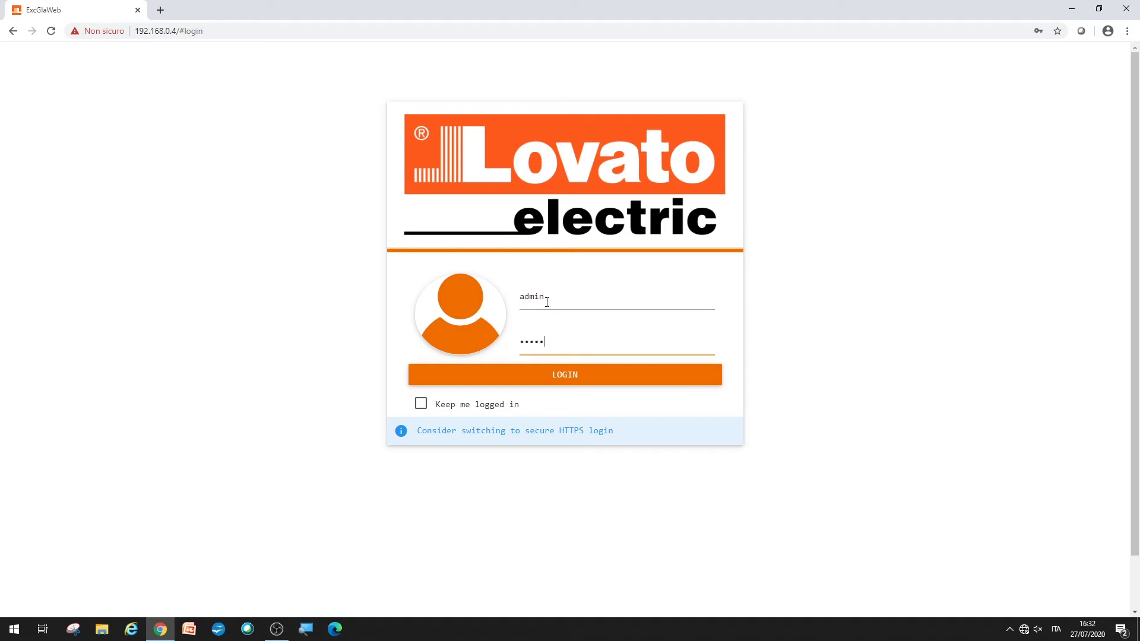
pyautogui.click(573, 382)
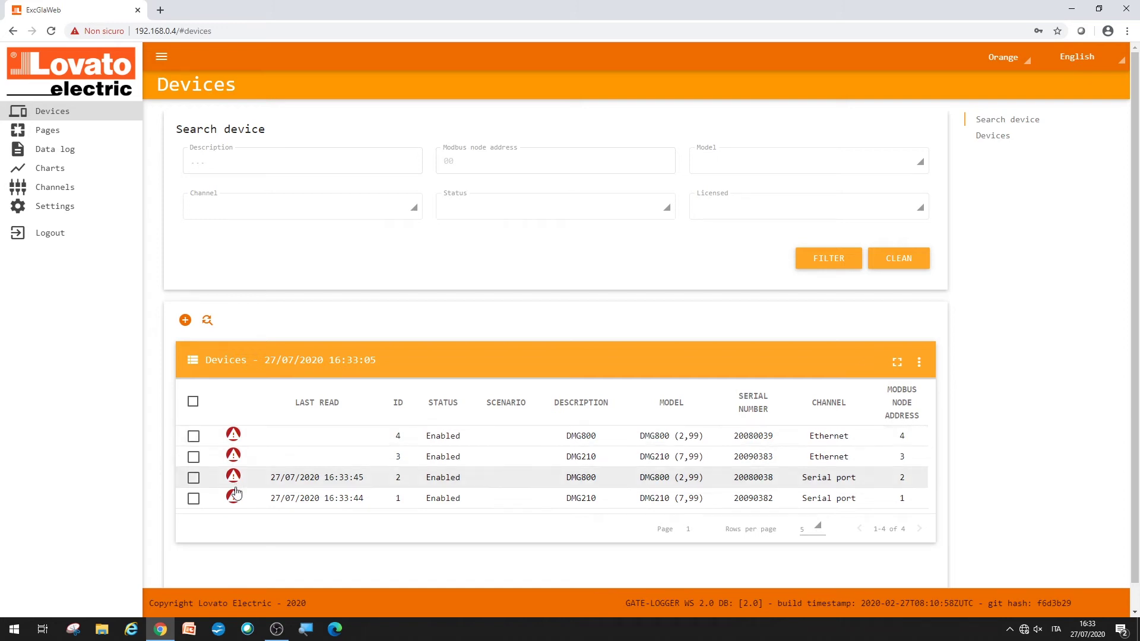
# Step: Run auto discovery to add the Ethernet DMG300 with ID 5 to the Devices list
pyautogui.moveTo(234, 499)
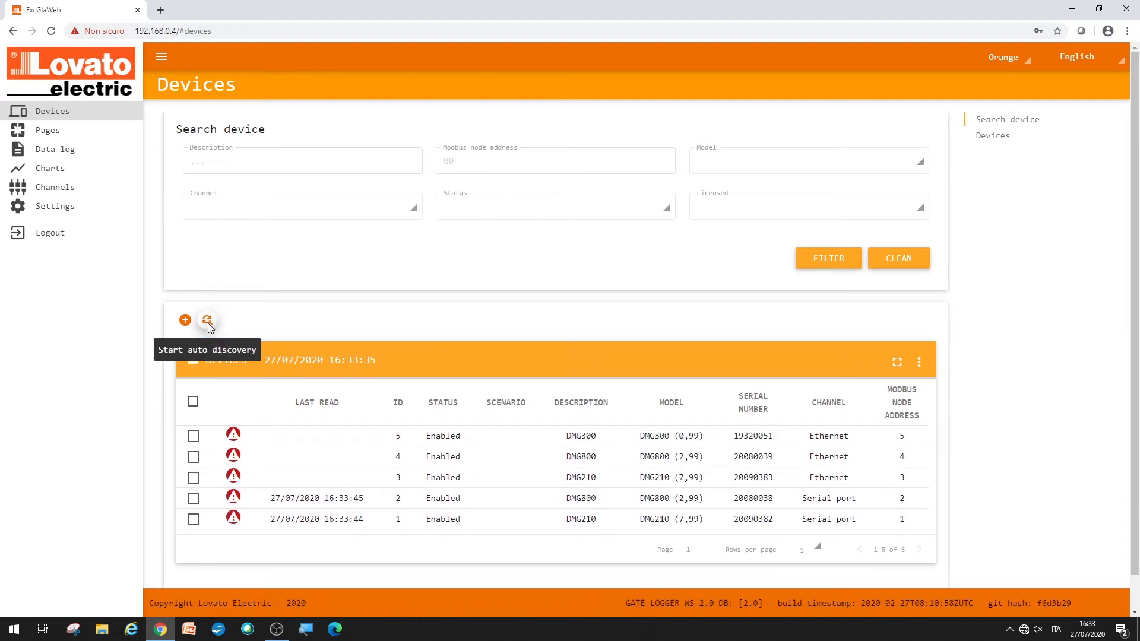
pyautogui.click(207, 322)
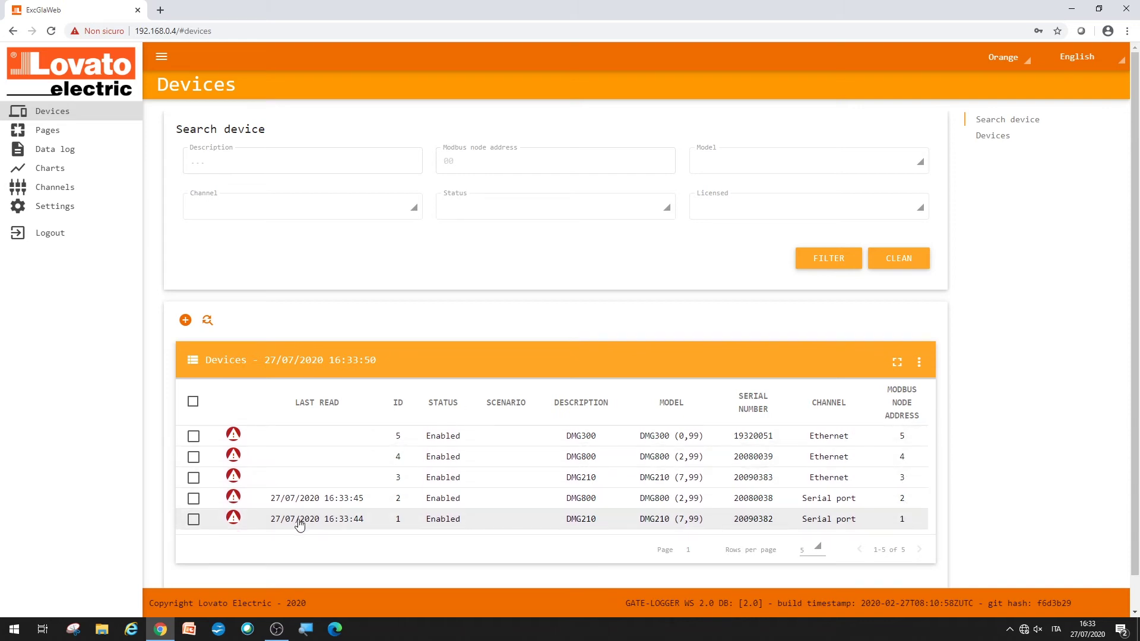
# Step: Rename device 1 from DMG210 to LOAD 1, keep the Basic scenario, and save
pyautogui.click(194, 519)
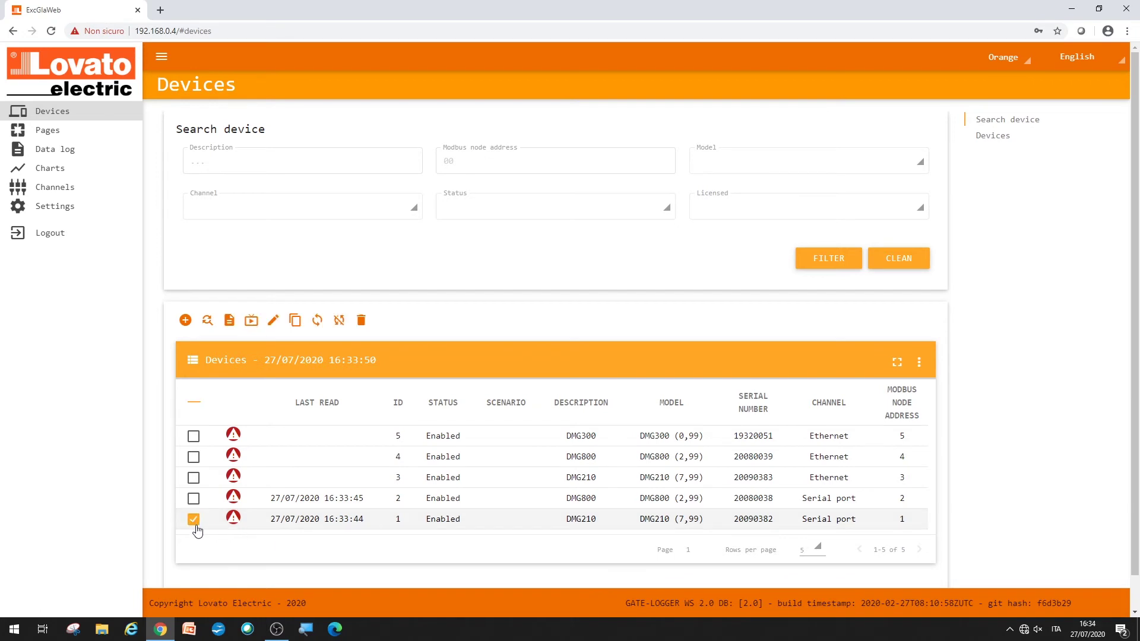
pyautogui.click(273, 321)
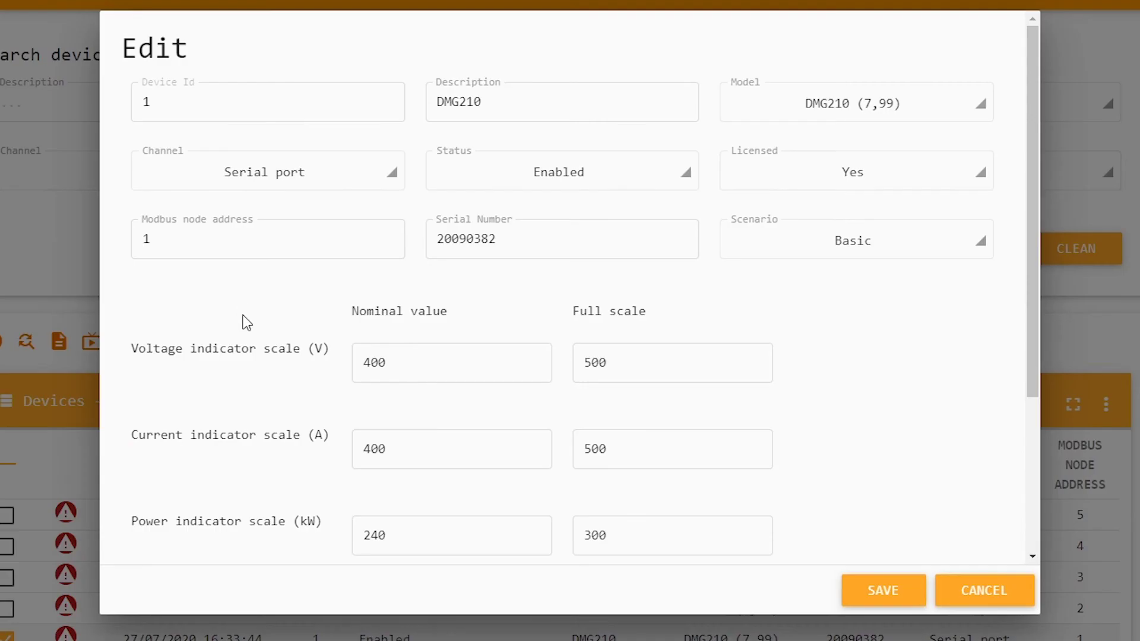
pyautogui.doubleClick(508, 107)
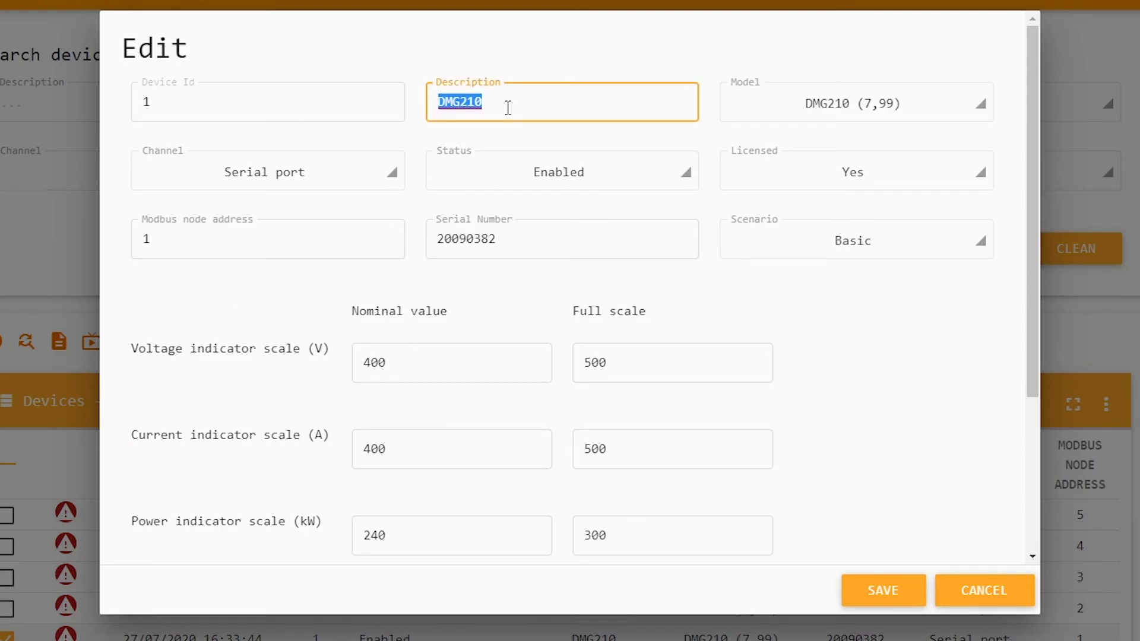
pyautogui.write('LOAD 1')
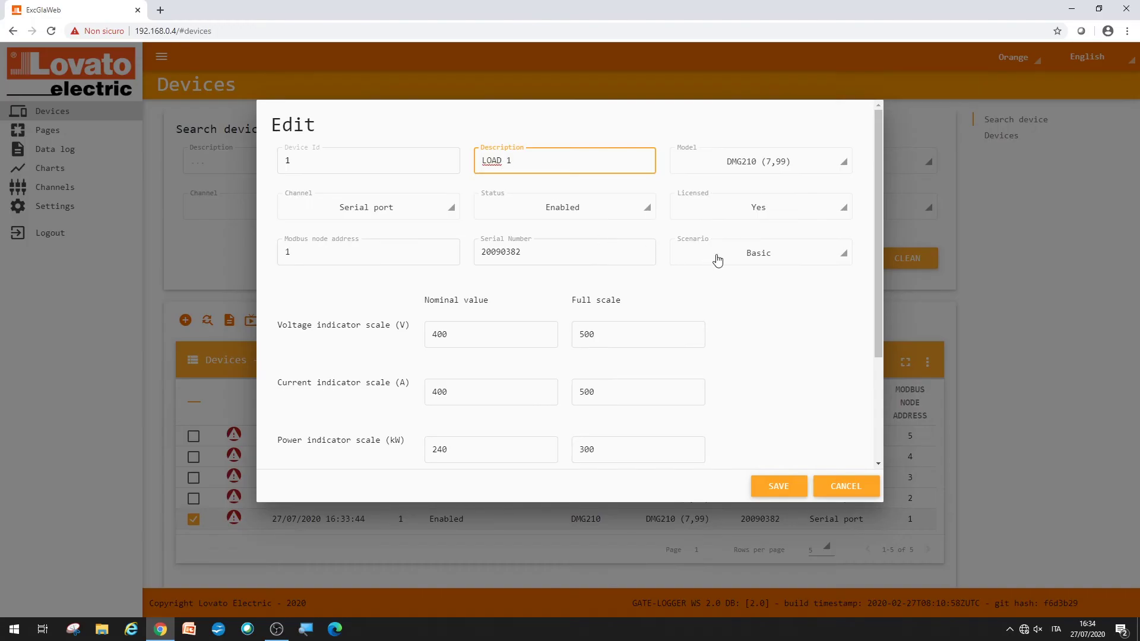
pyautogui.click(746, 261)
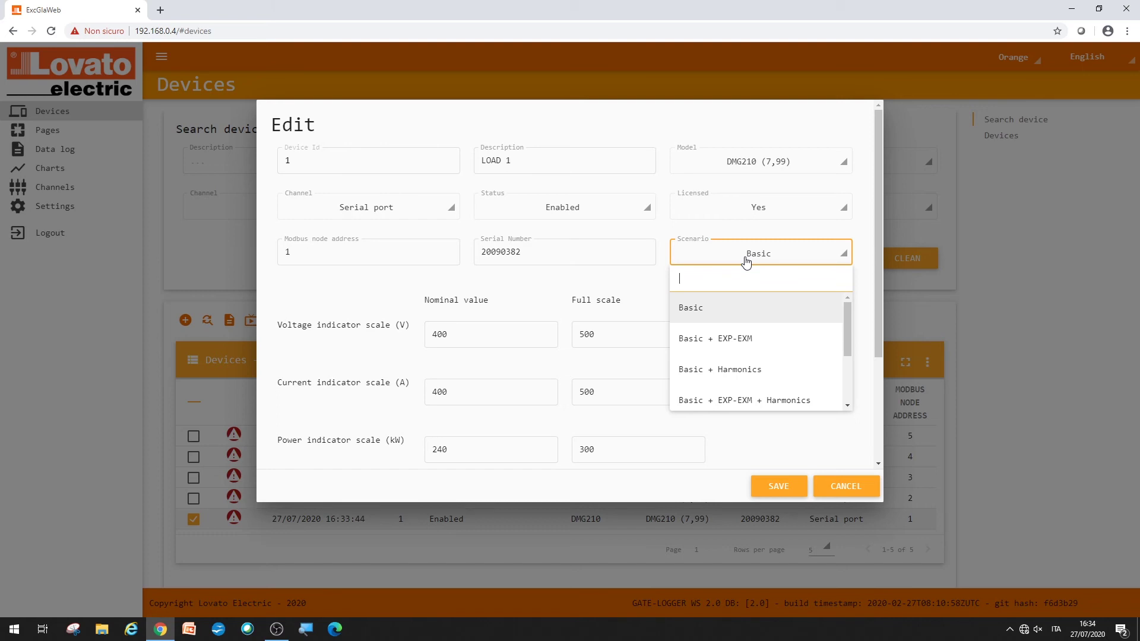
pyautogui.click(746, 262)
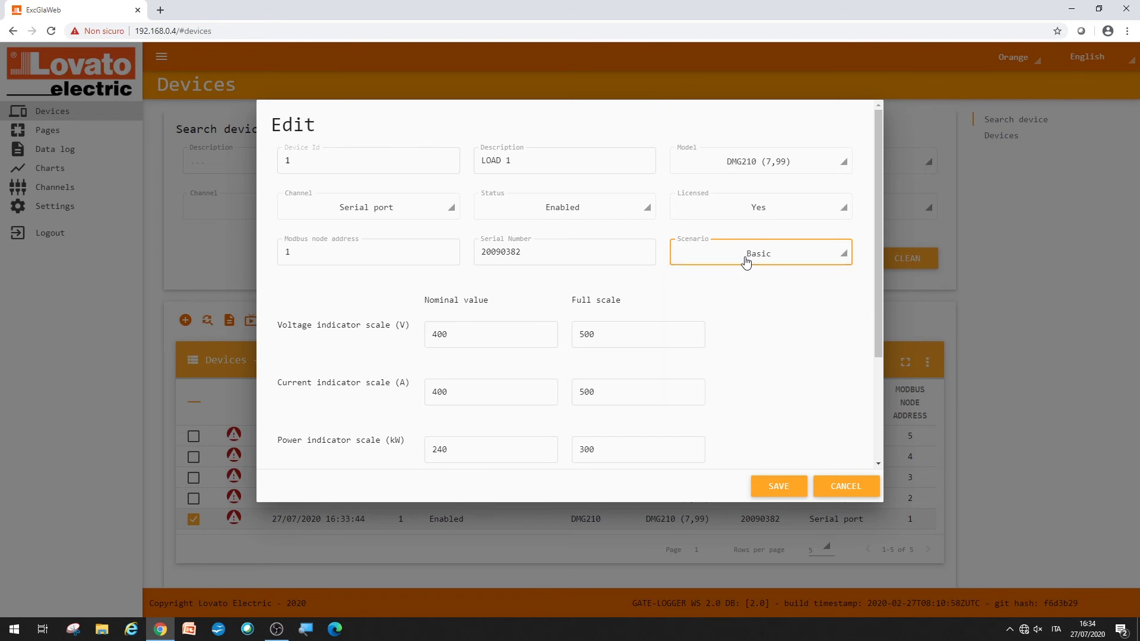
pyautogui.click(780, 488)
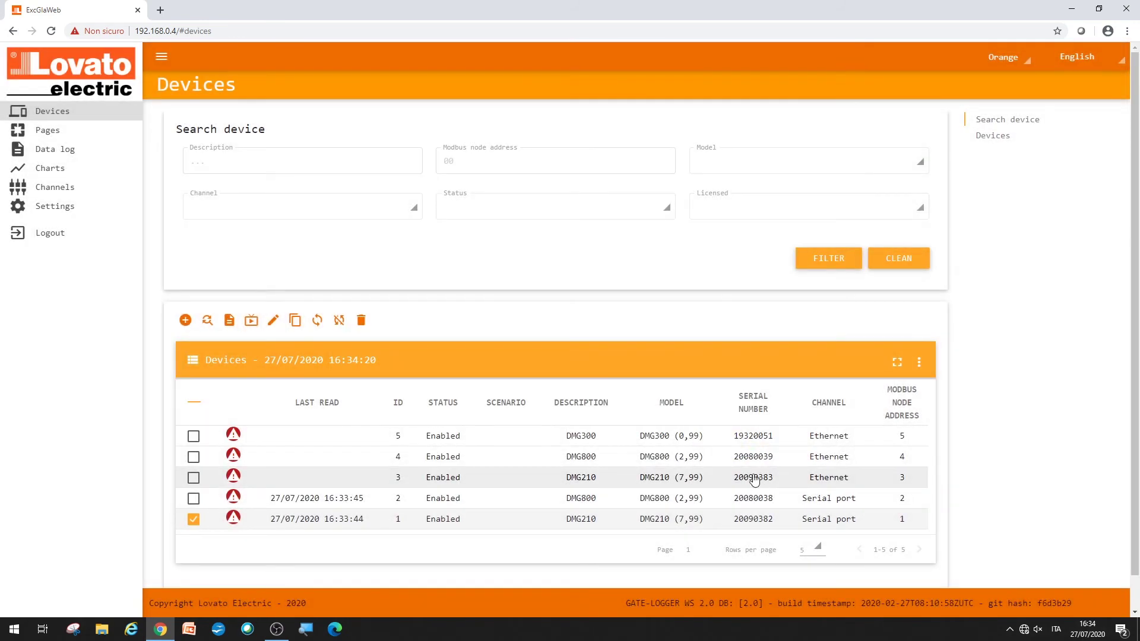
# Step: Rename devices 2 and 3 to LOAD 2 and LOAD 3
pyautogui.click(193, 518)
pyautogui.click(194, 498)
pyautogui.click(275, 320)
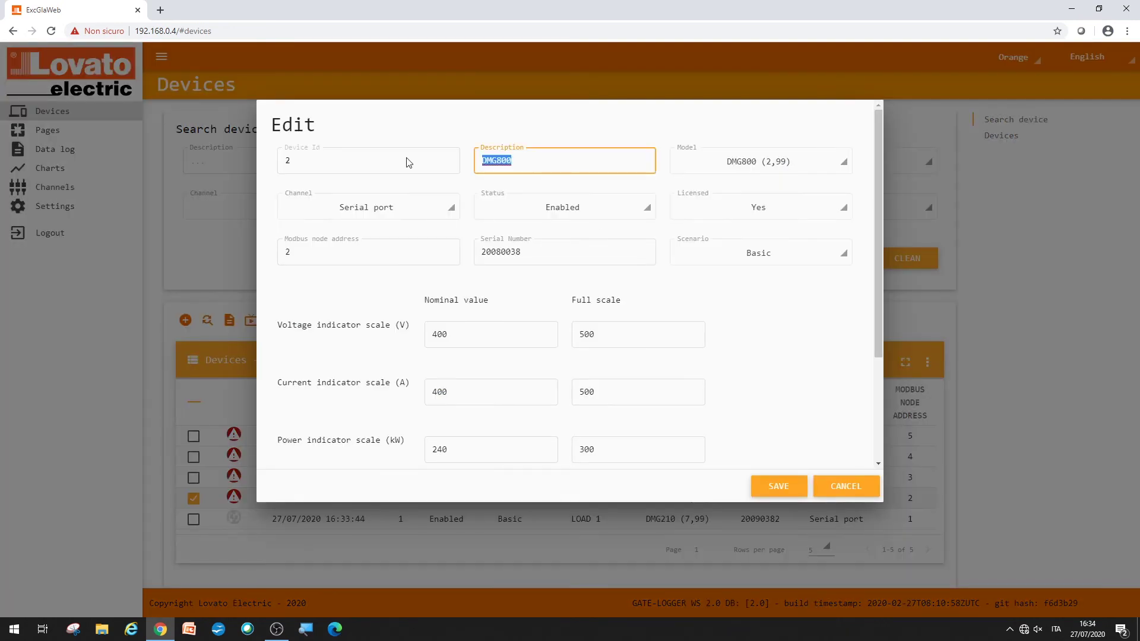
pyautogui.write('LOAD 2')
pyautogui.press('Return')
pyautogui.click(193, 498)
pyautogui.click(193, 477)
pyautogui.click(275, 320)
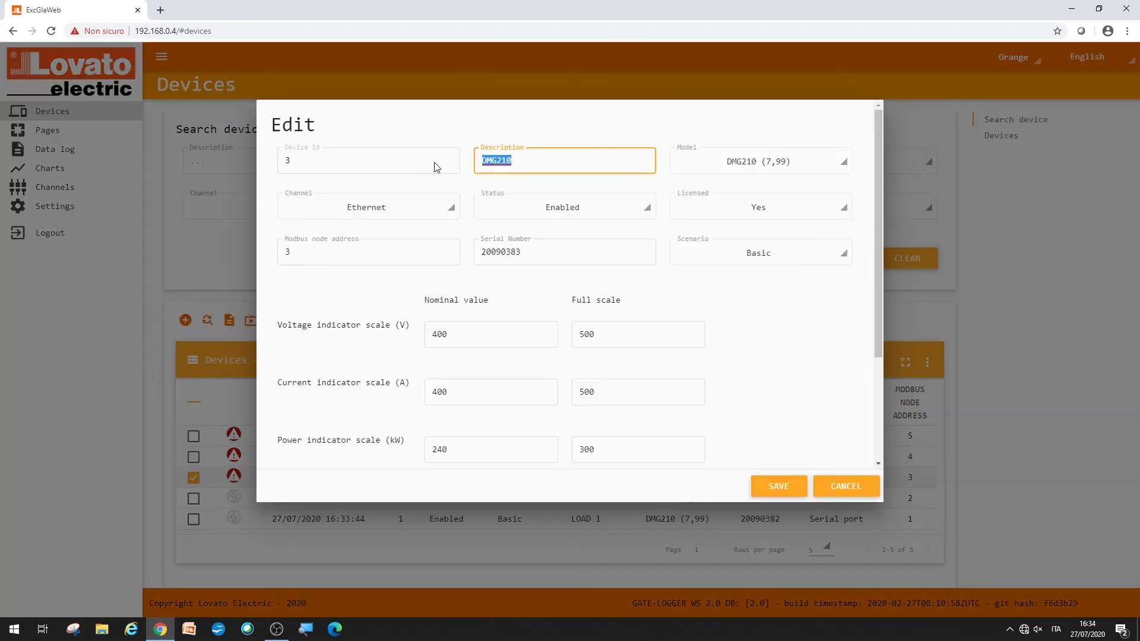
pyautogui.write('LOAD 3')
pyautogui.press('Return')
pyautogui.click(193, 478)
# Step: Rename device 4 to LOAD 4 with the Basic + EXP-EXM scenario and save
pyautogui.click(194, 457)
pyautogui.click(275, 320)
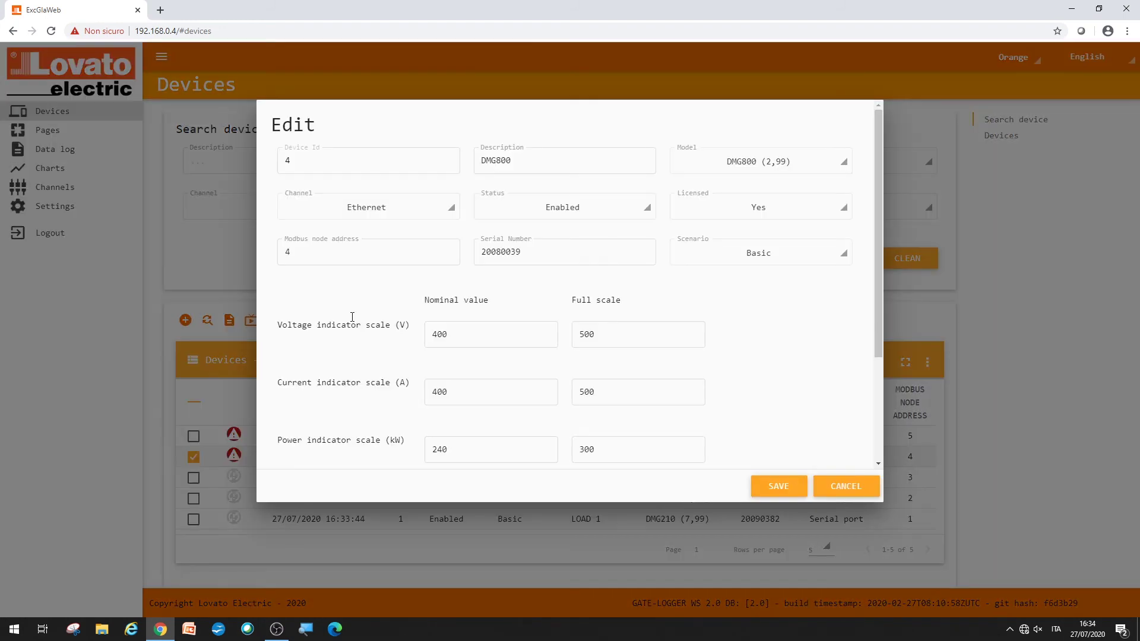
pyautogui.doubleClick(509, 158)
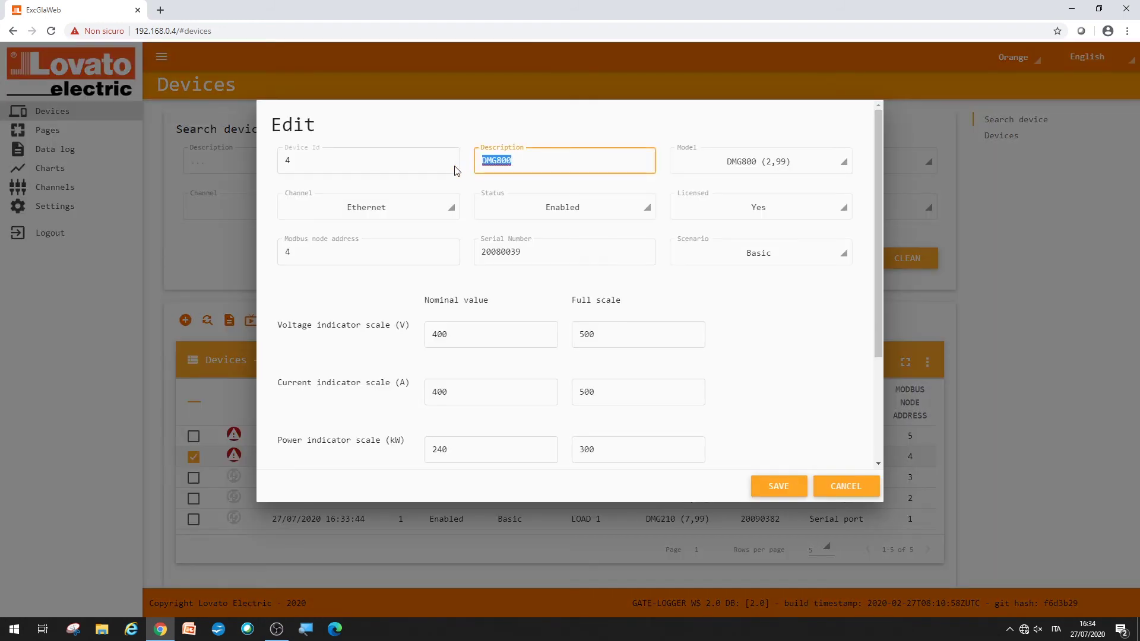
pyautogui.write('LOAD 4')
pyautogui.click(740, 259)
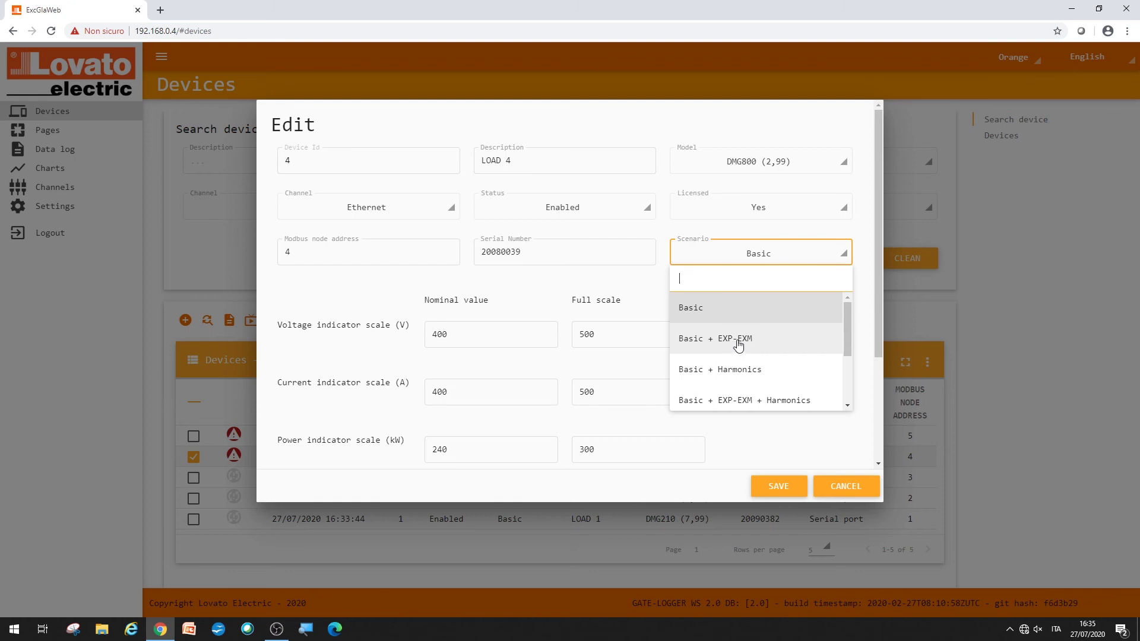
pyautogui.click(734, 345)
pyautogui.click(774, 490)
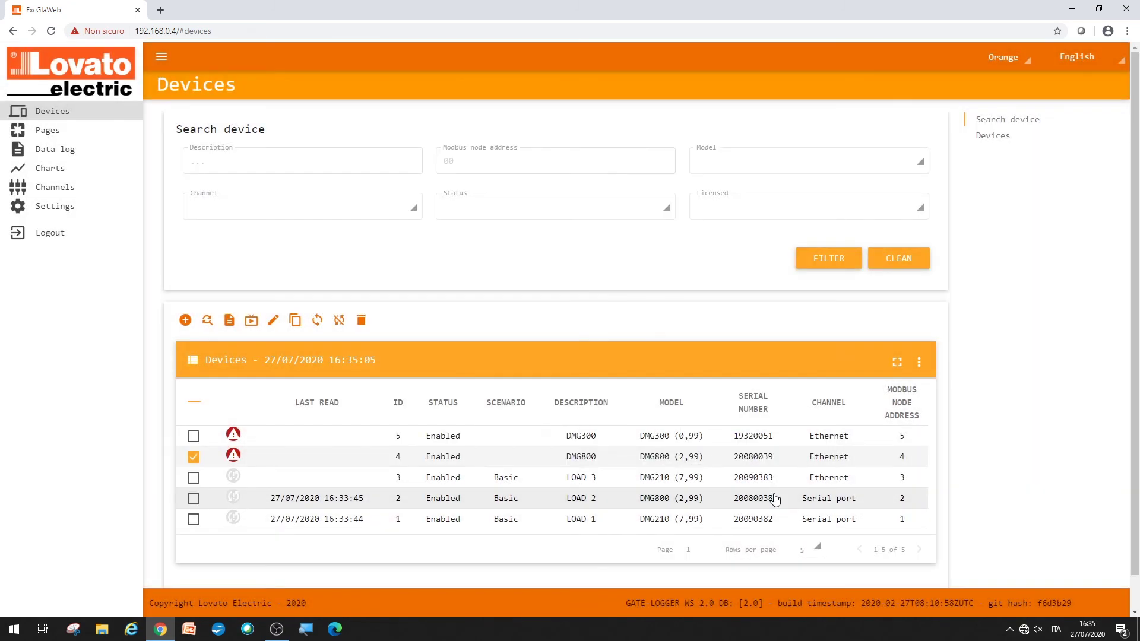
# Step: Rename device 5 to LOAD 5 with the Basic + Harmonics scenario and save
pyautogui.click(194, 457)
pyautogui.click(194, 437)
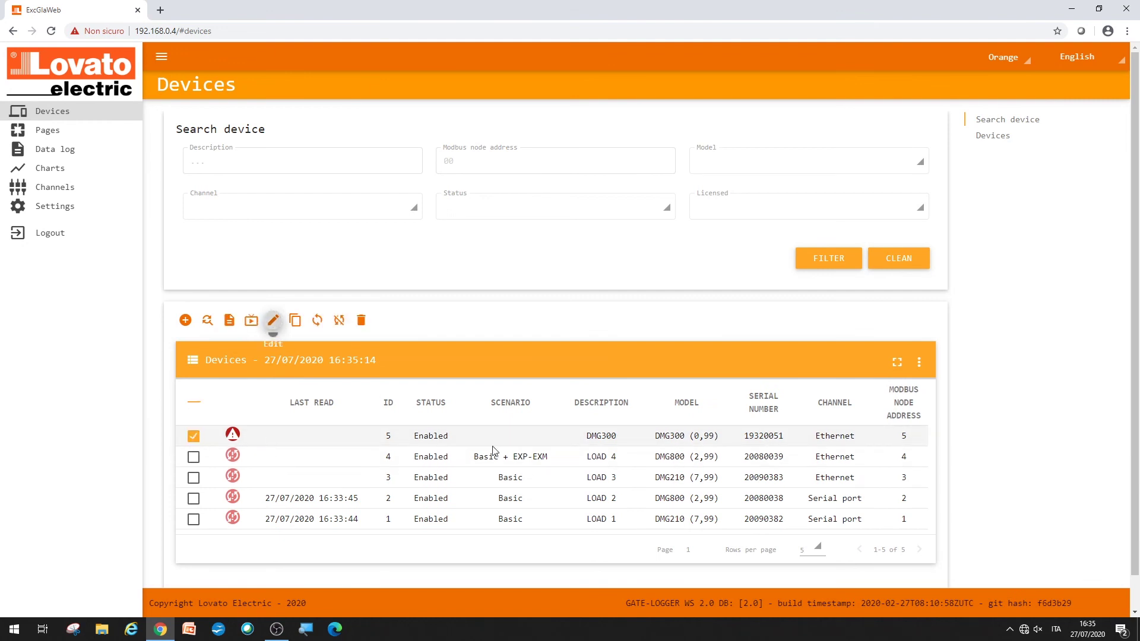
pyautogui.click(272, 322)
pyautogui.press('Tab')
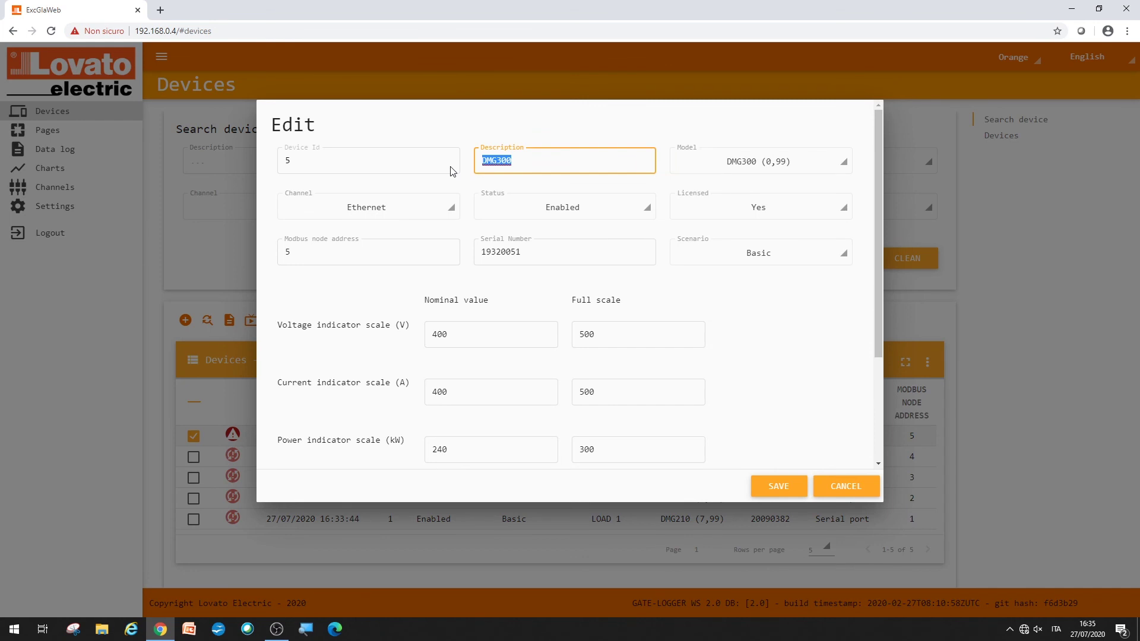
pyautogui.write('LOAD 5')
pyautogui.click(726, 258)
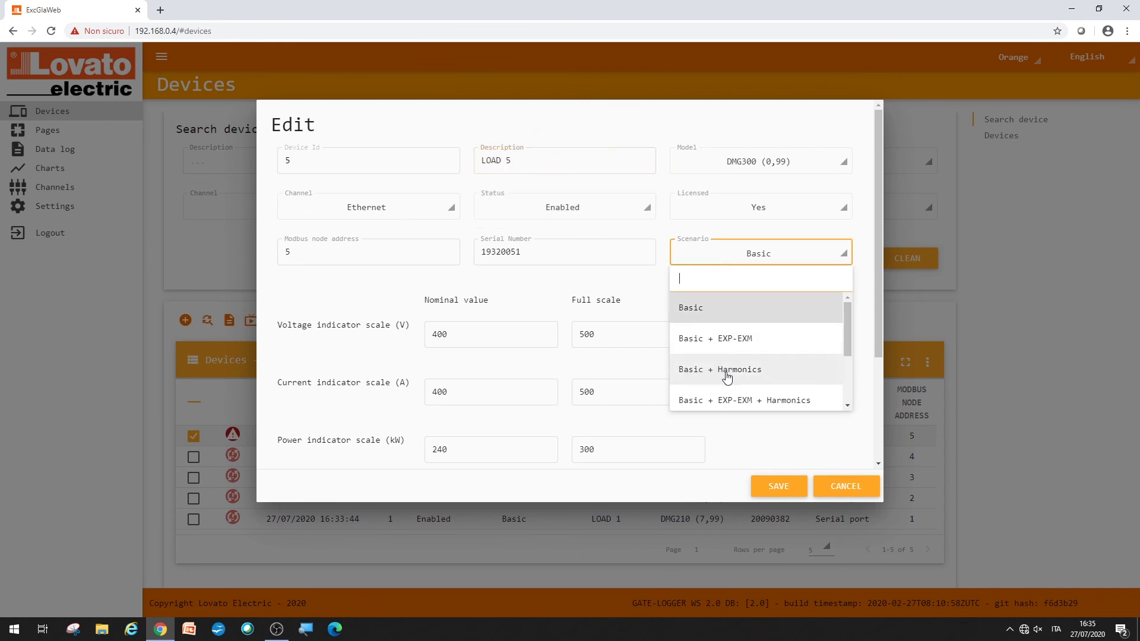
pyautogui.click(753, 375)
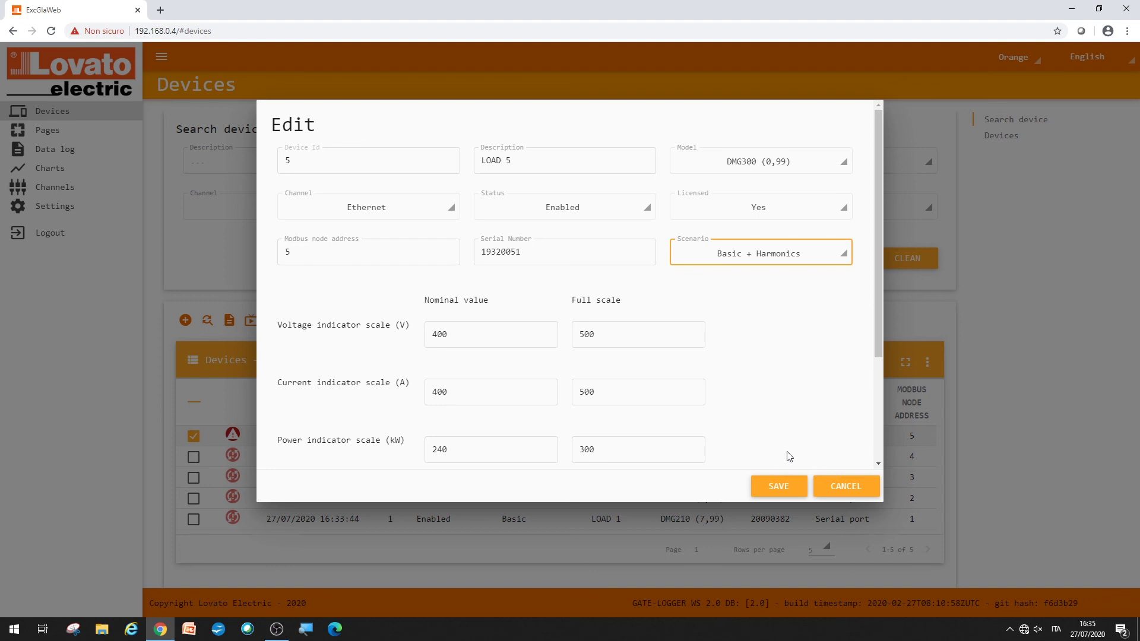
pyautogui.click(780, 487)
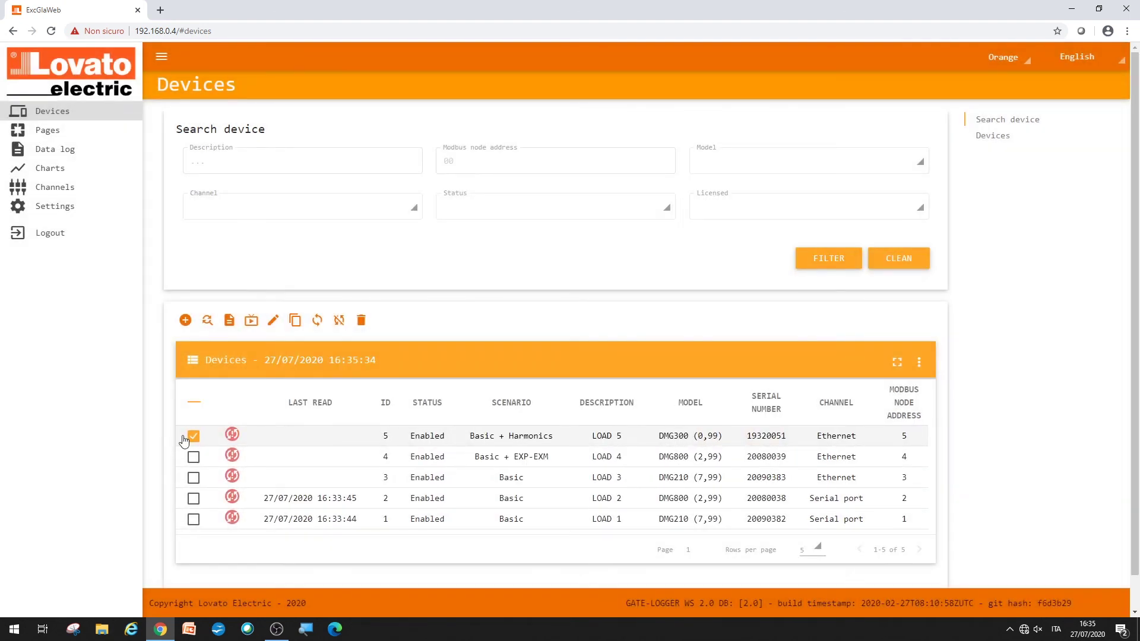
# Step: Deselect device 5 and confirm the LOAD devices report green Success status
pyautogui.click(194, 437)
pyautogui.moveTo(231, 437)
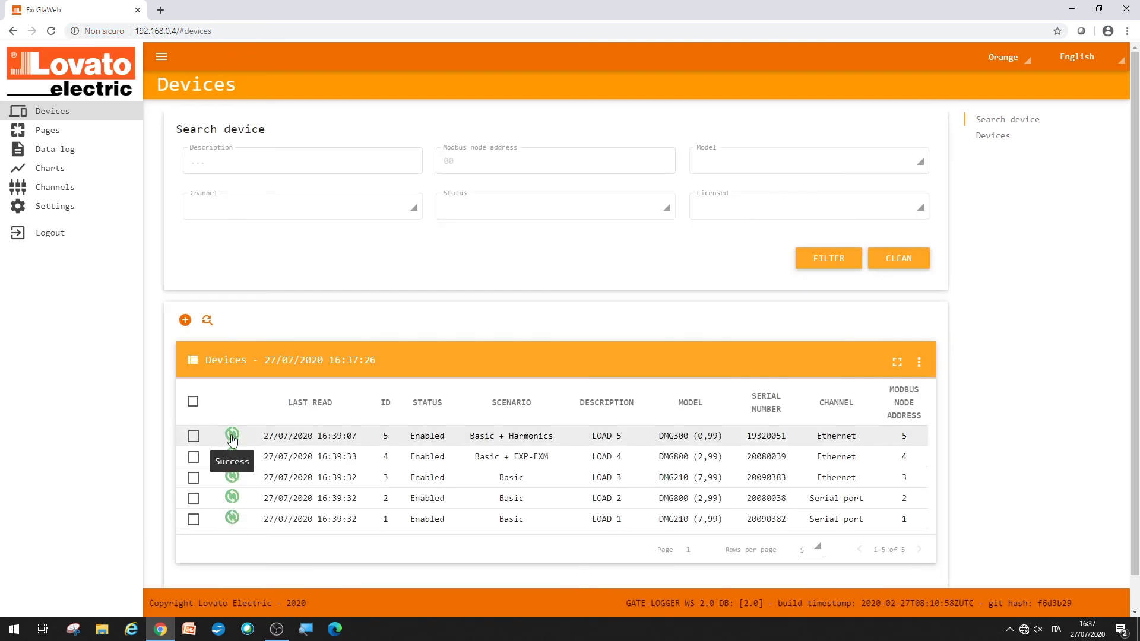
pyautogui.moveTo(231, 524)
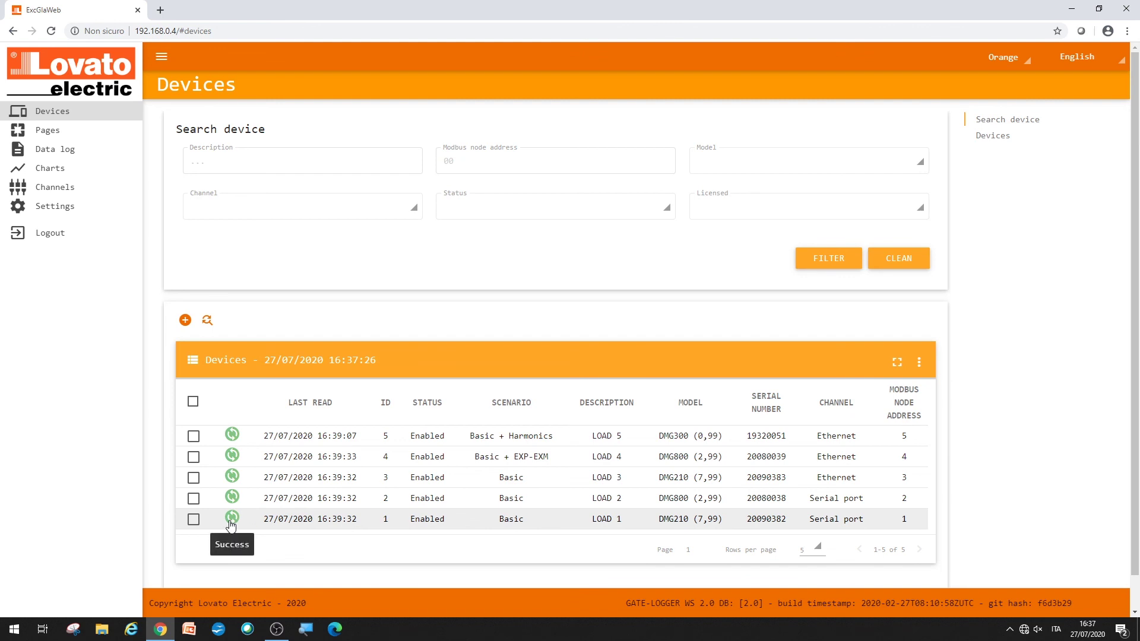